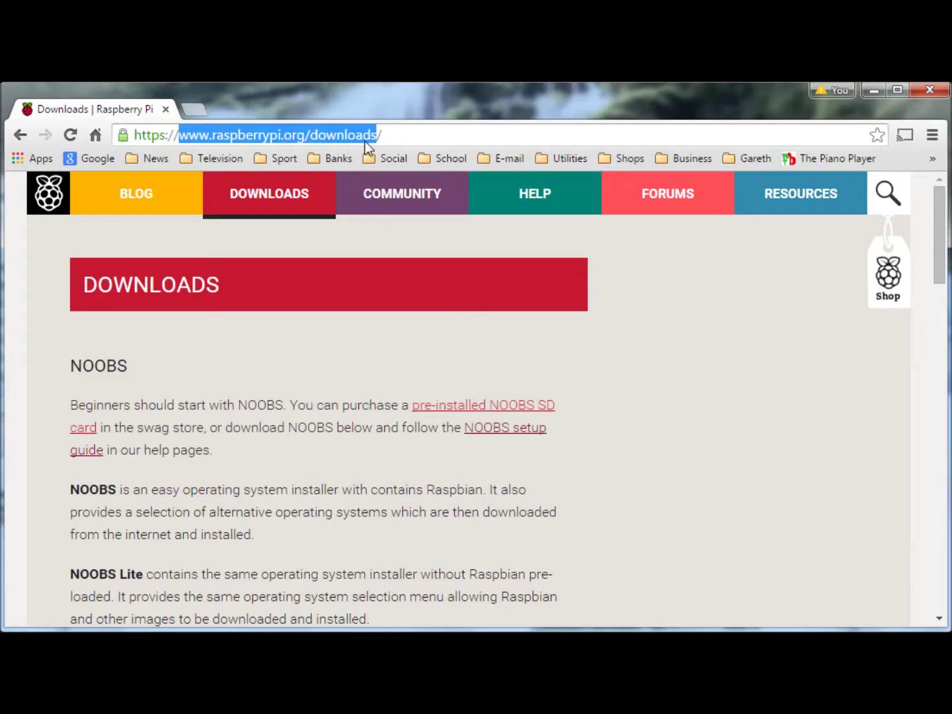
# Step: Highlight the NOOBS heading and its 'Offline and network install' description on the download page
pyautogui.scroll(-5, 255, 400)
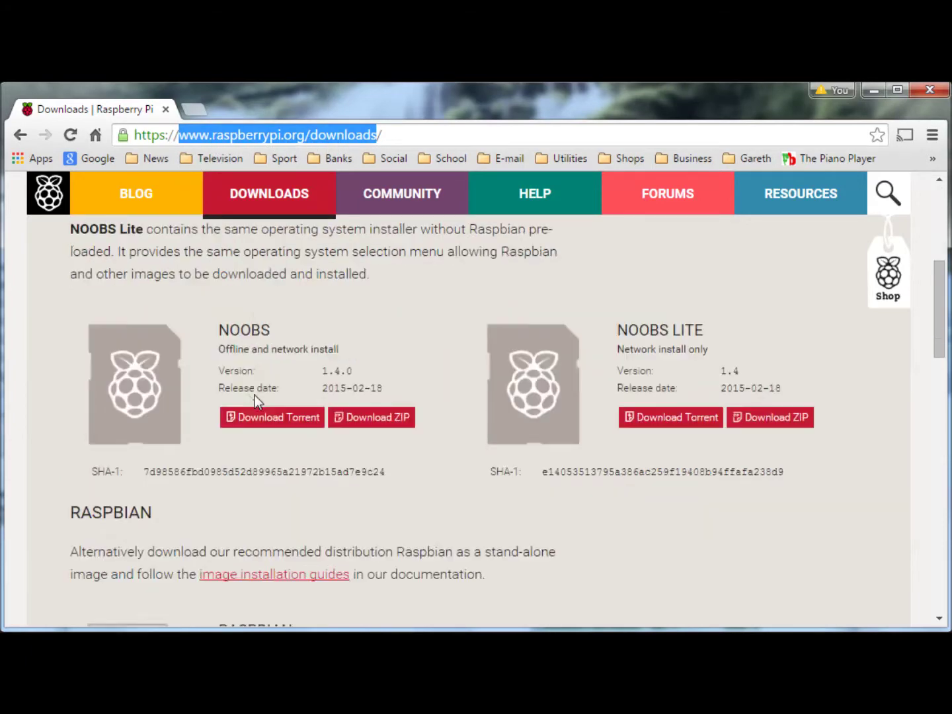
pyautogui.scroll(1, 255, 390)
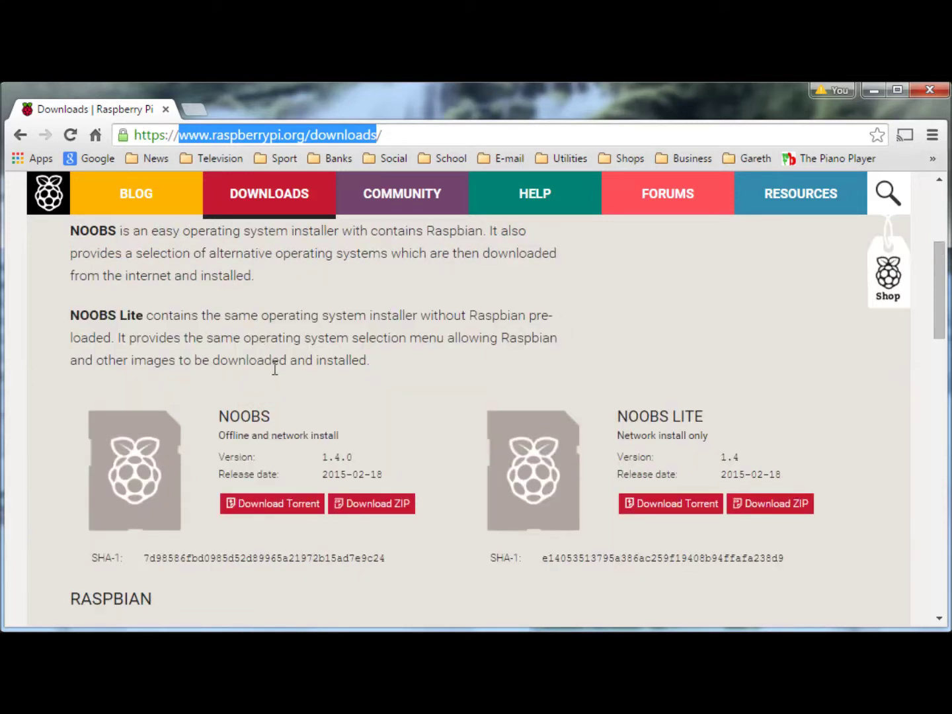
pyautogui.doubleClick(222, 416)
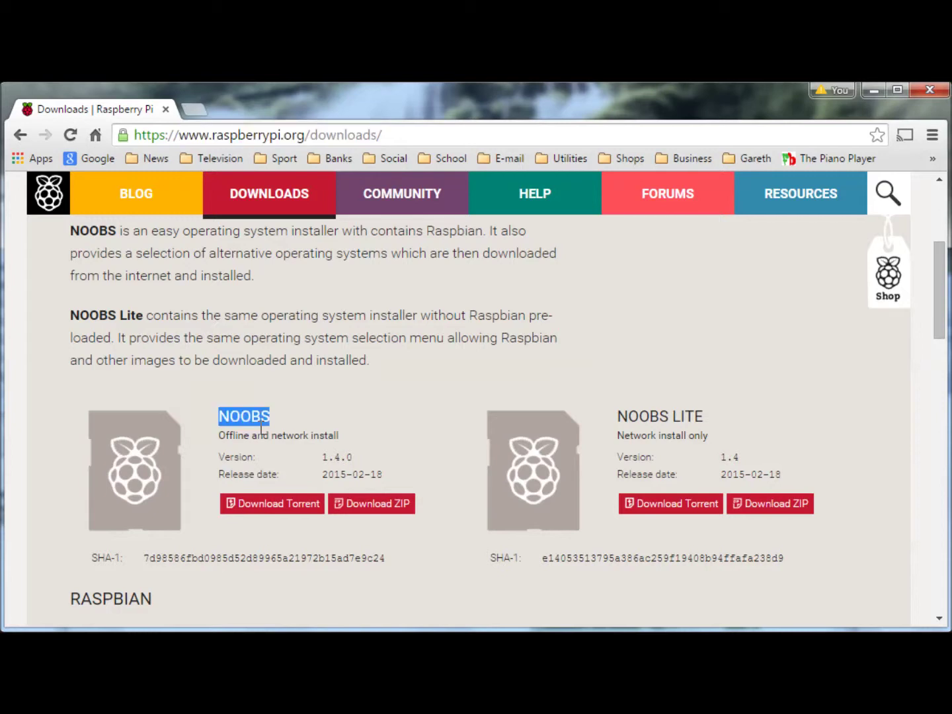
pyautogui.moveTo(218, 435); pyautogui.dragTo(341, 436)
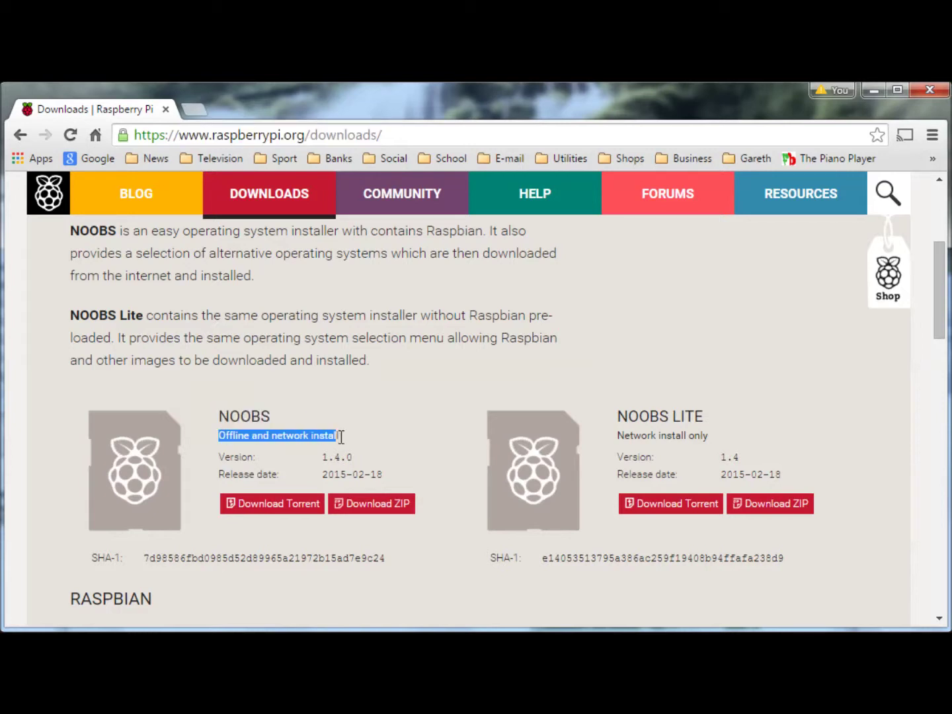
# Step: Download the full NOOBS ZIP and save it as NOOBS_v1_4_0 in Downloads
pyautogui.click(368, 504)
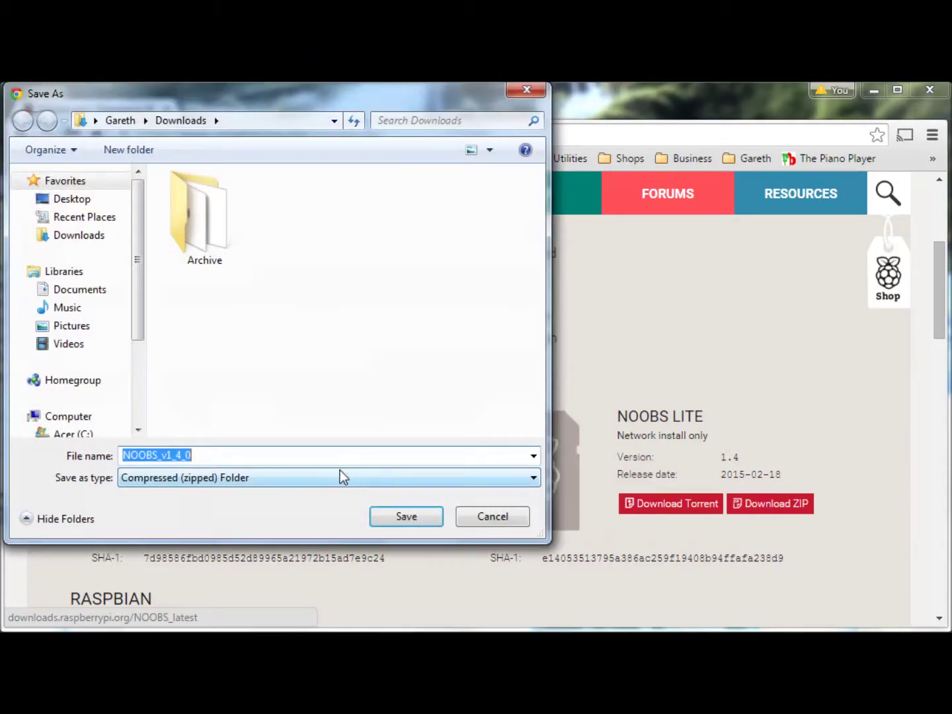
pyautogui.click(79, 238)
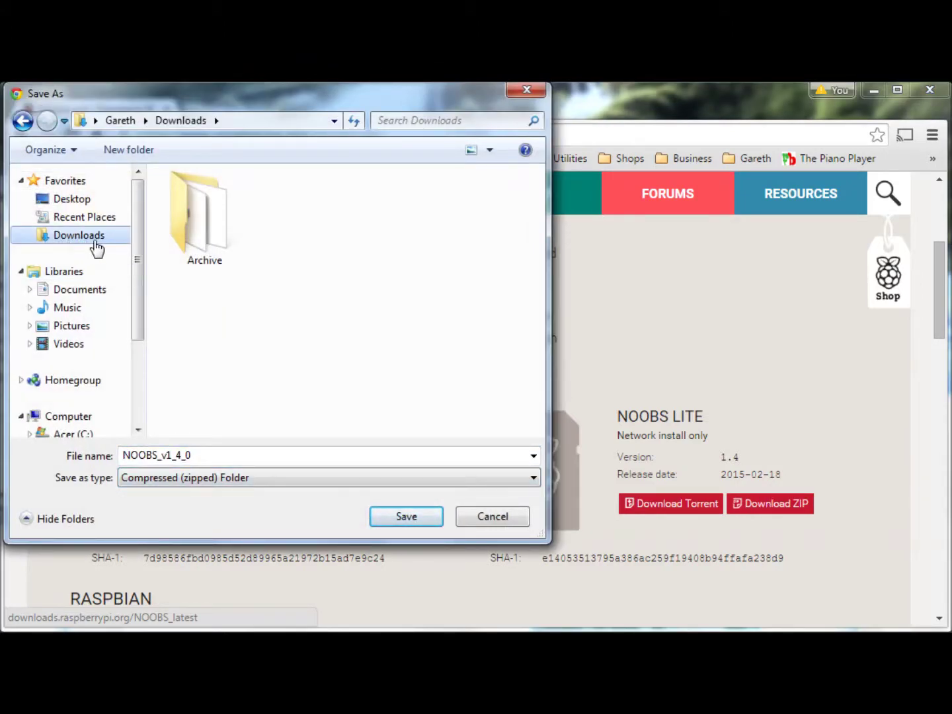
pyautogui.click(400, 519)
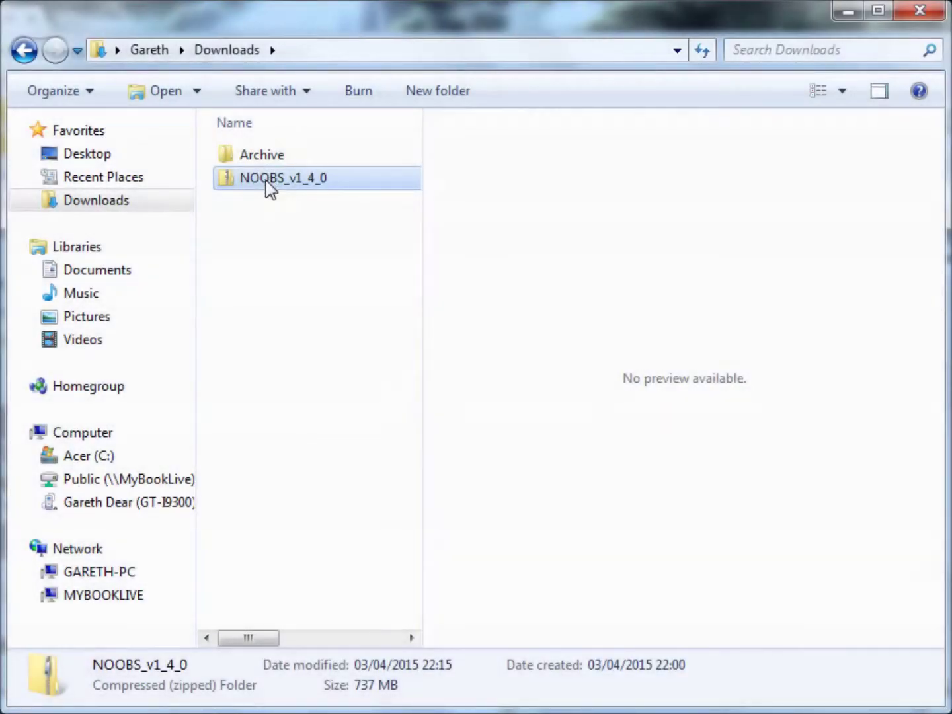
# Step: Extract NOOBS_v1_4_0.zip into its suggested folder and open the extracted NOOBS_v1_4_0 folder
pyautogui.rightClick(265, 182)
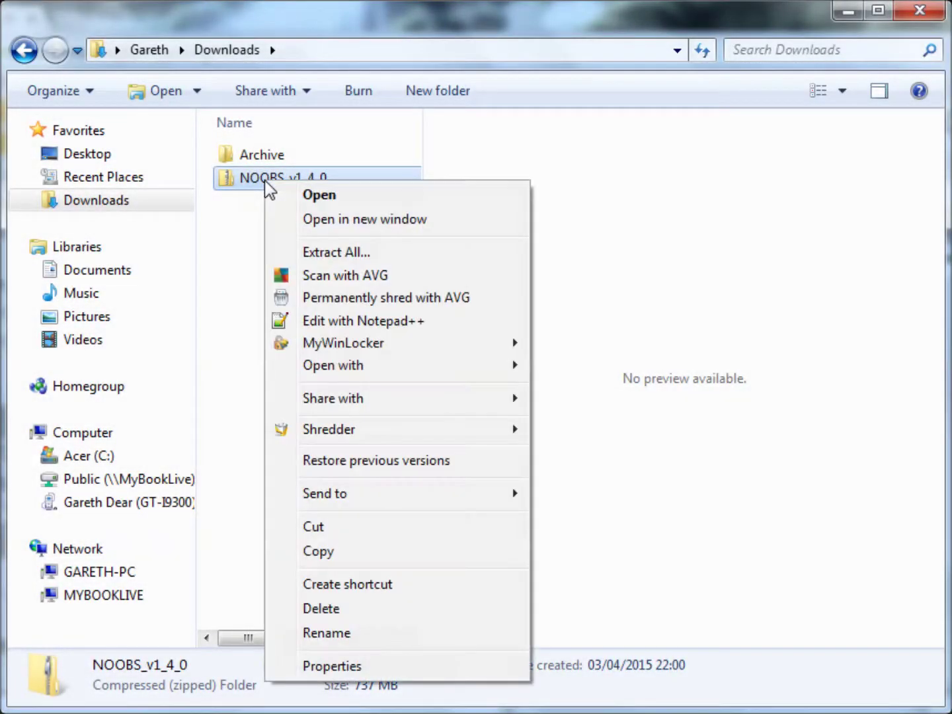
pyautogui.click(334, 253)
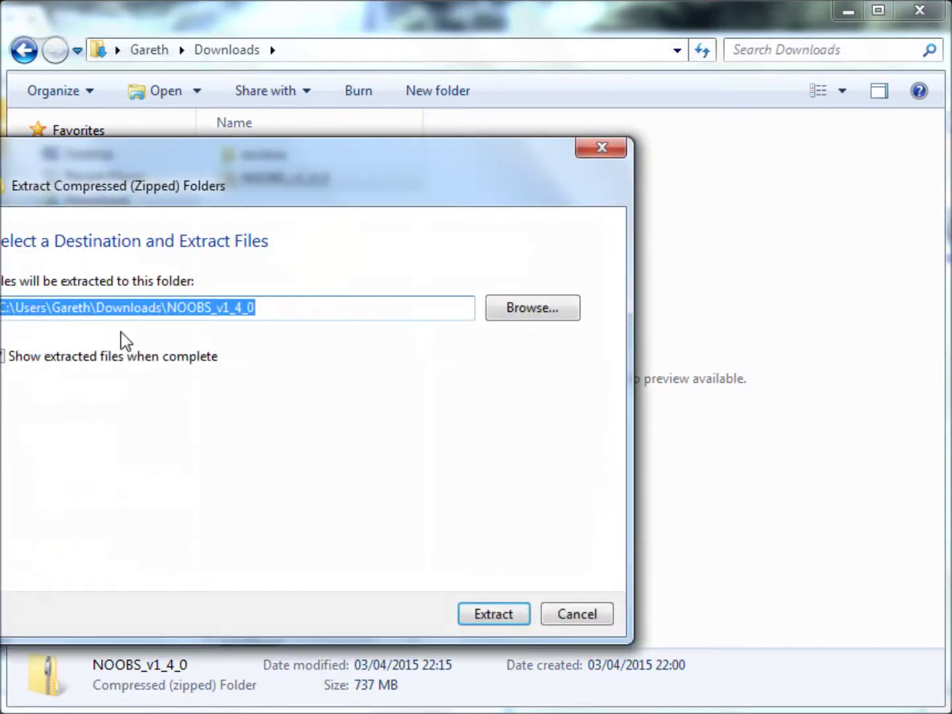
pyautogui.click(505, 618)
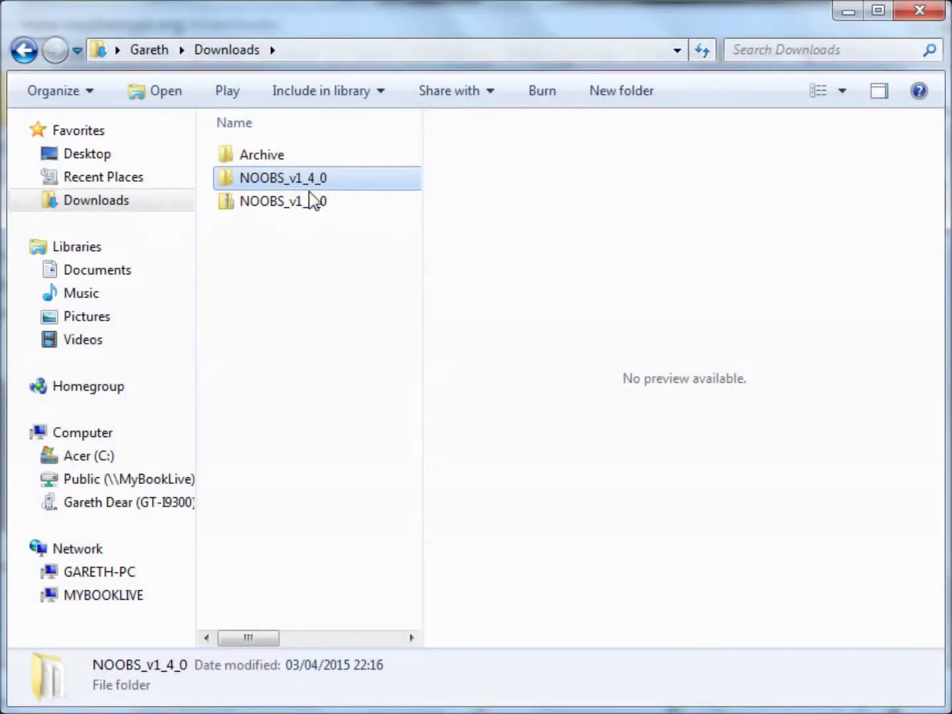
pyautogui.doubleClick(267, 179)
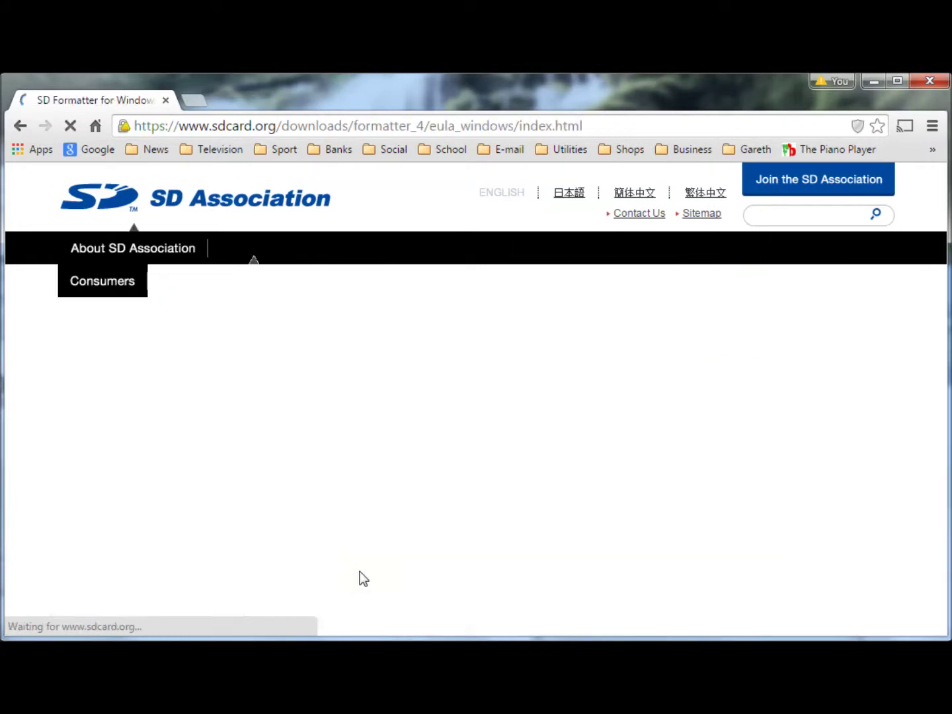
# Step: Accept the SD Formatter EULA and save SDFormatterv4.zip into Downloads
pyautogui.scroll(-15, 549, 476)
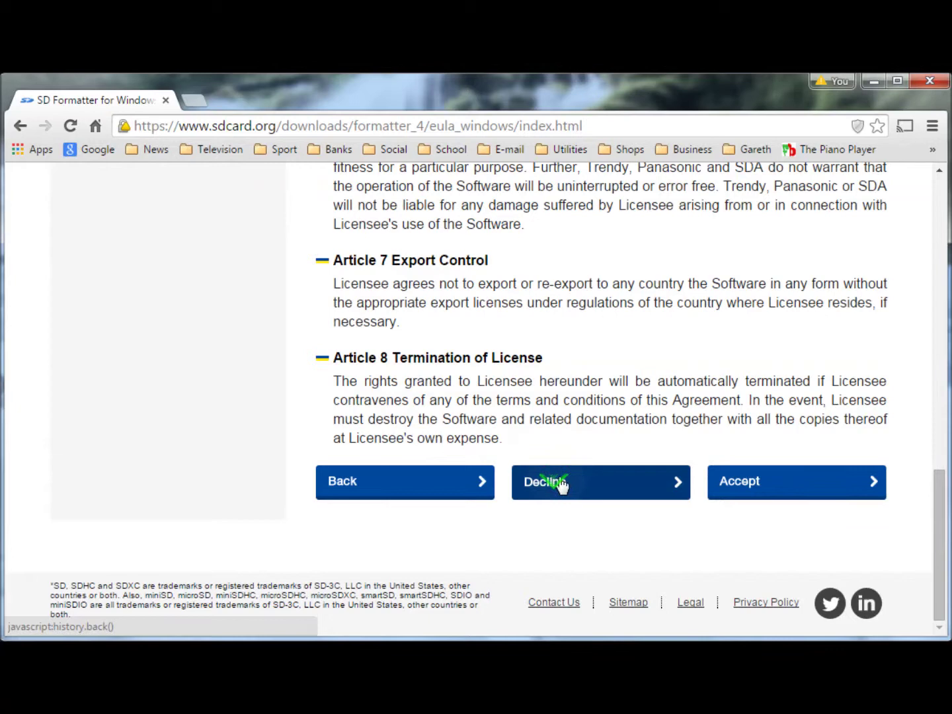
pyautogui.click(744, 484)
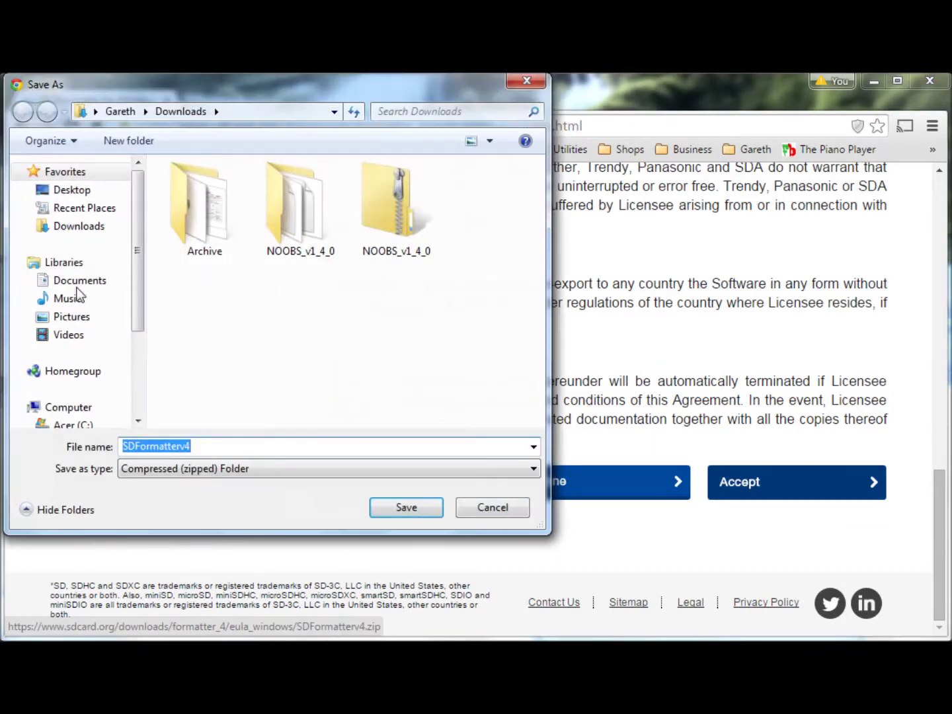
pyautogui.click(85, 227)
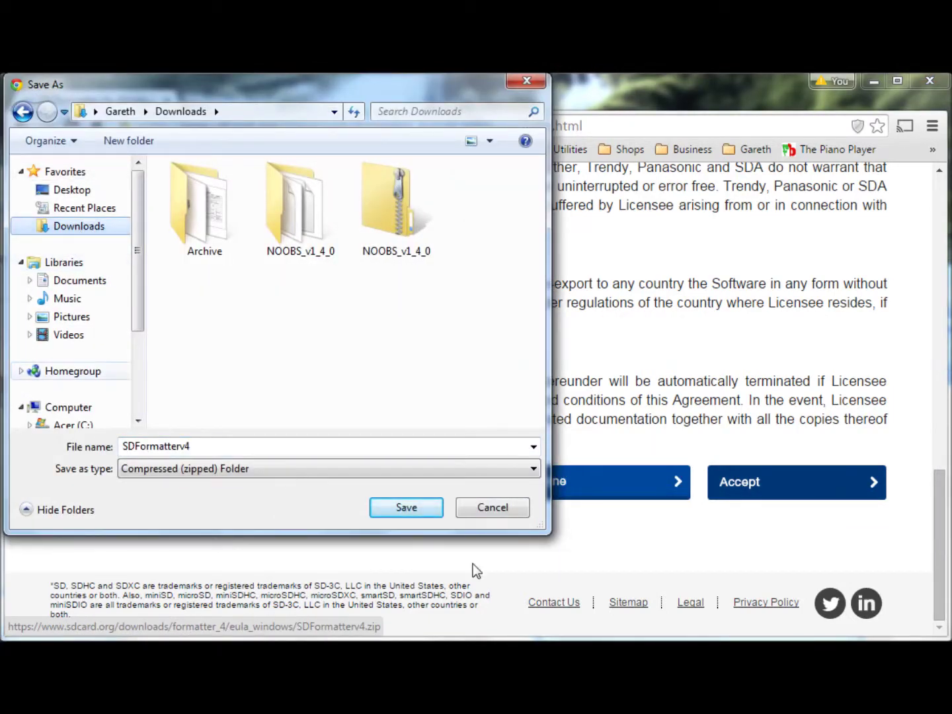
pyautogui.click(410, 509)
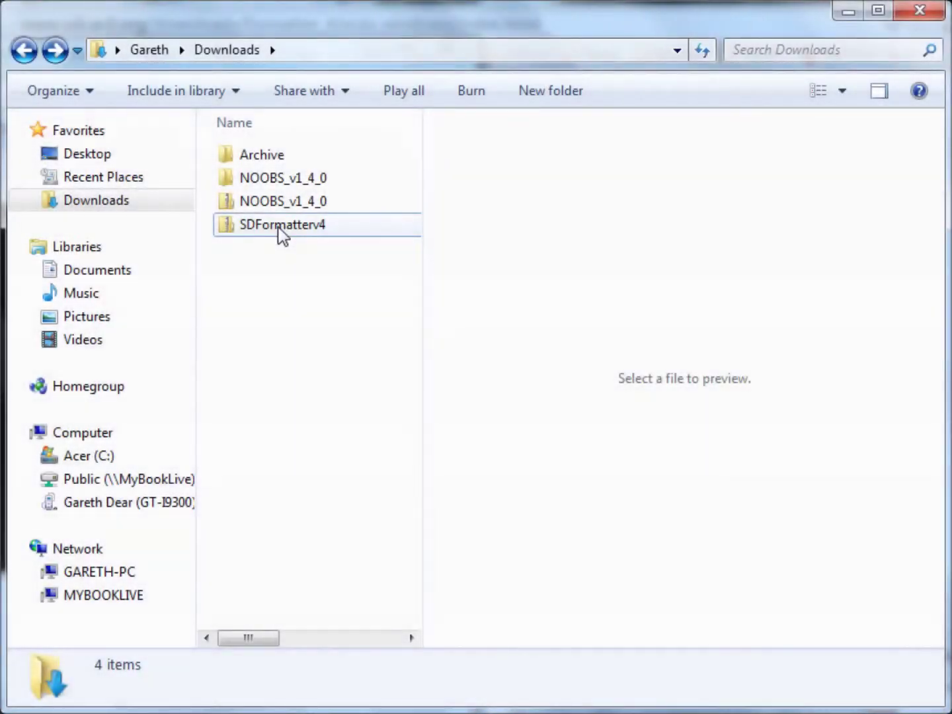
# Step: Extract SDFormatterv4.zip to its suggested folder and run its setup file, allowing the security prompt
pyautogui.rightClick(279, 230)
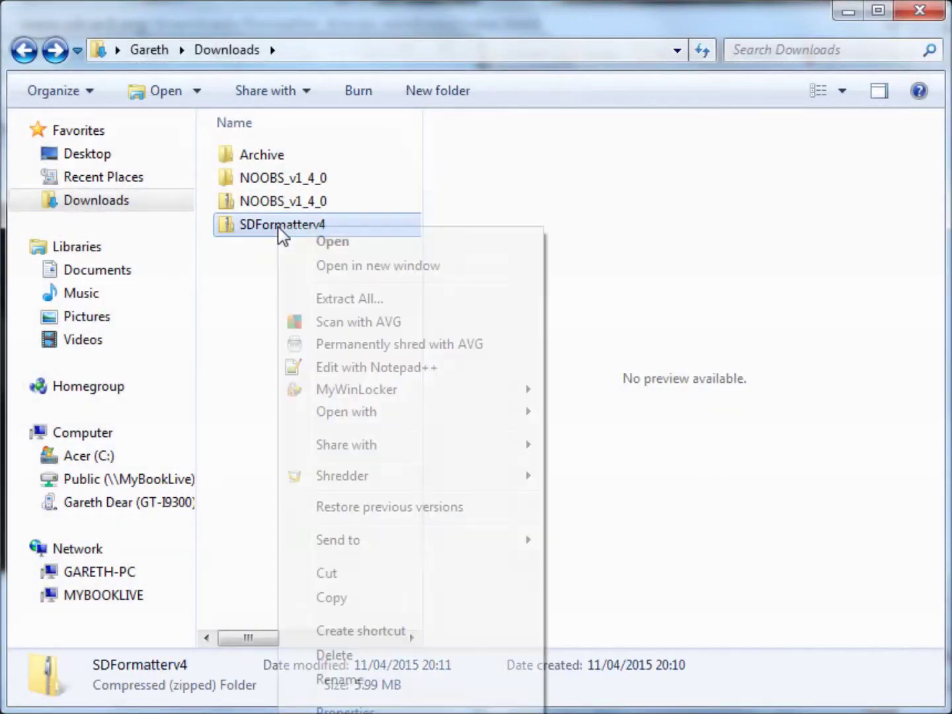
pyautogui.click(334, 300)
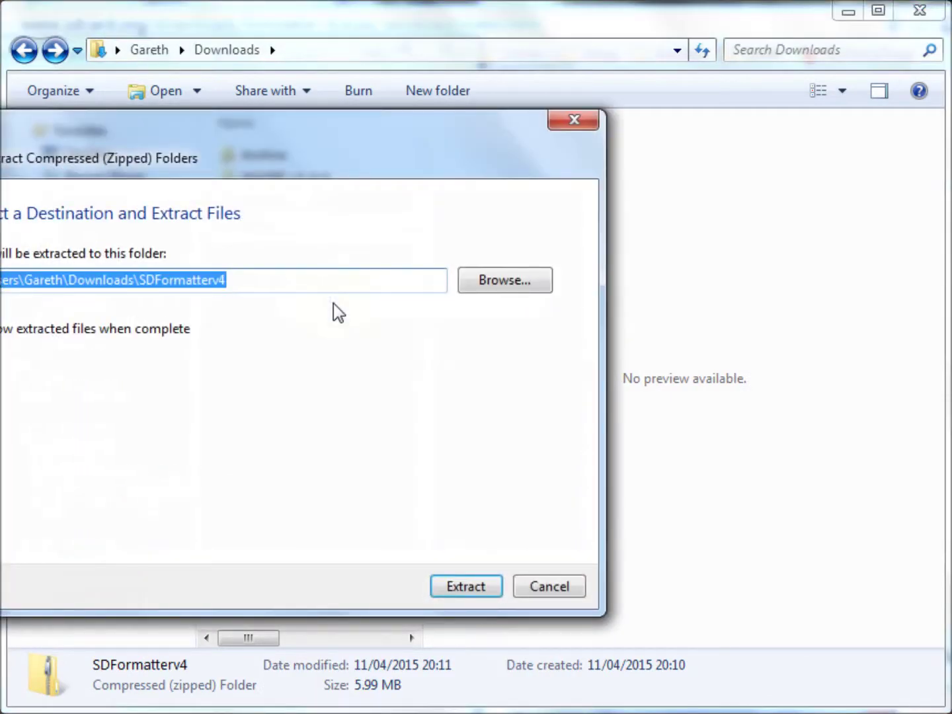
pyautogui.click(463, 588)
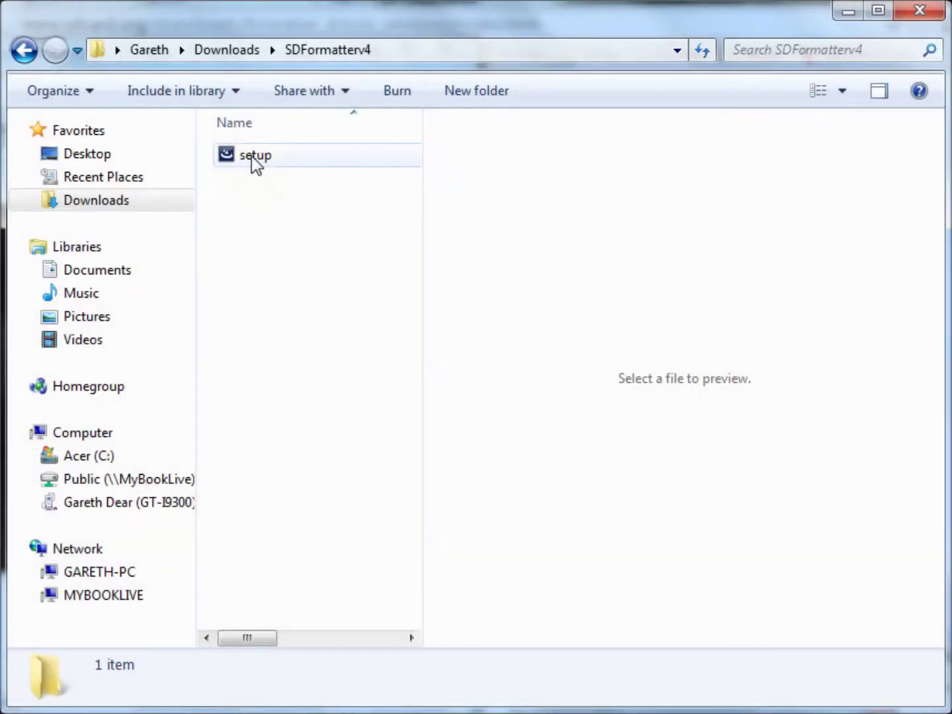
pyautogui.doubleClick(251, 156)
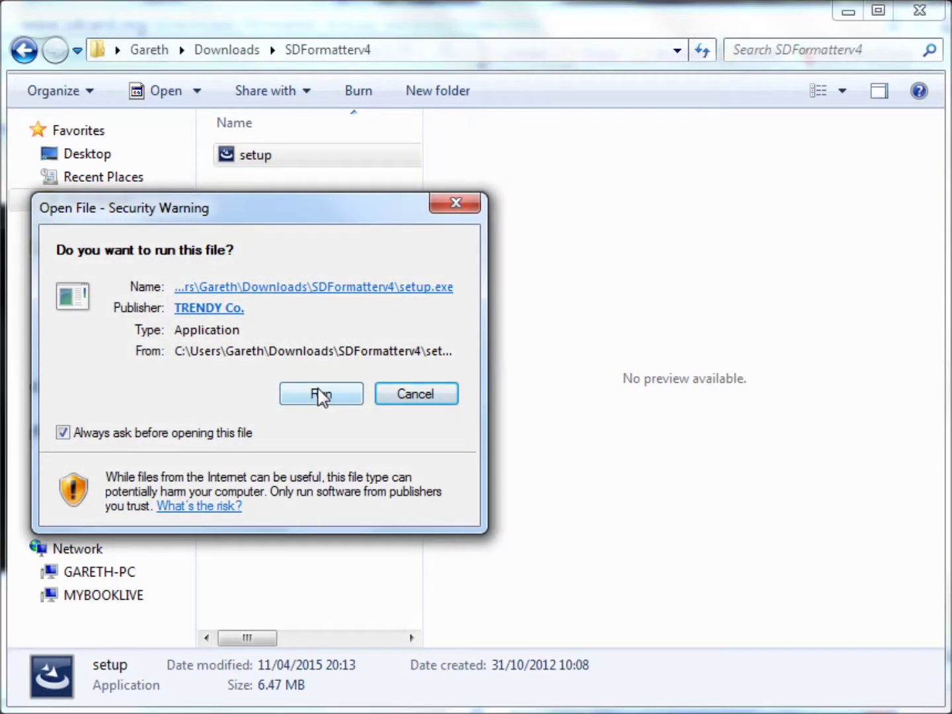
pyautogui.click(320, 392)
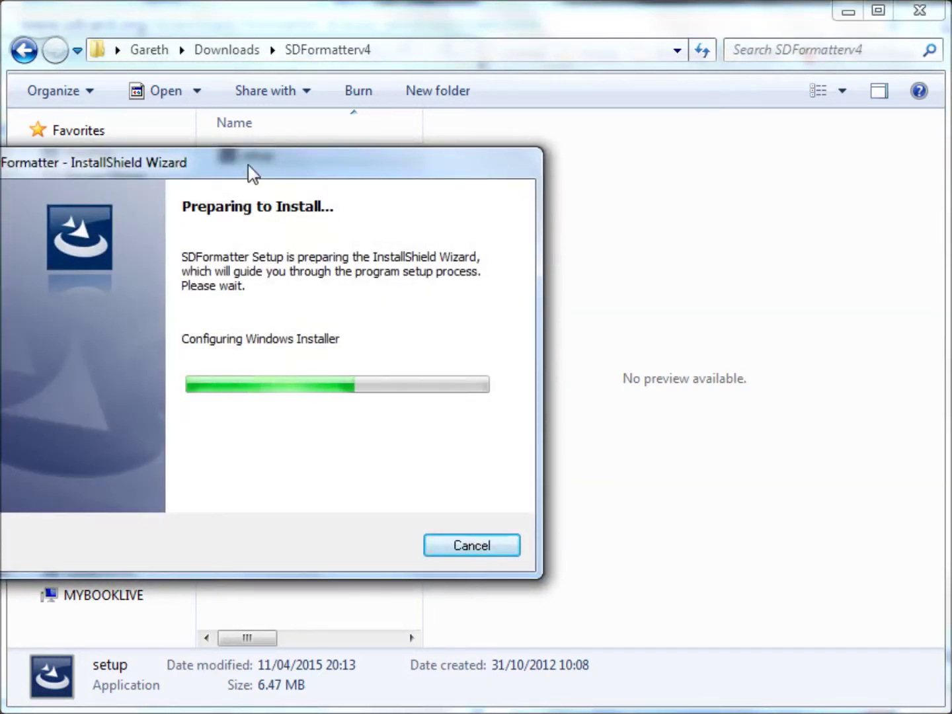
# Step: Install SDFormatter with the SDFormatter_Files feature and finish the InstallShield Wizard
pyautogui.moveTo(248, 165); pyautogui.dragTo(369, 156)
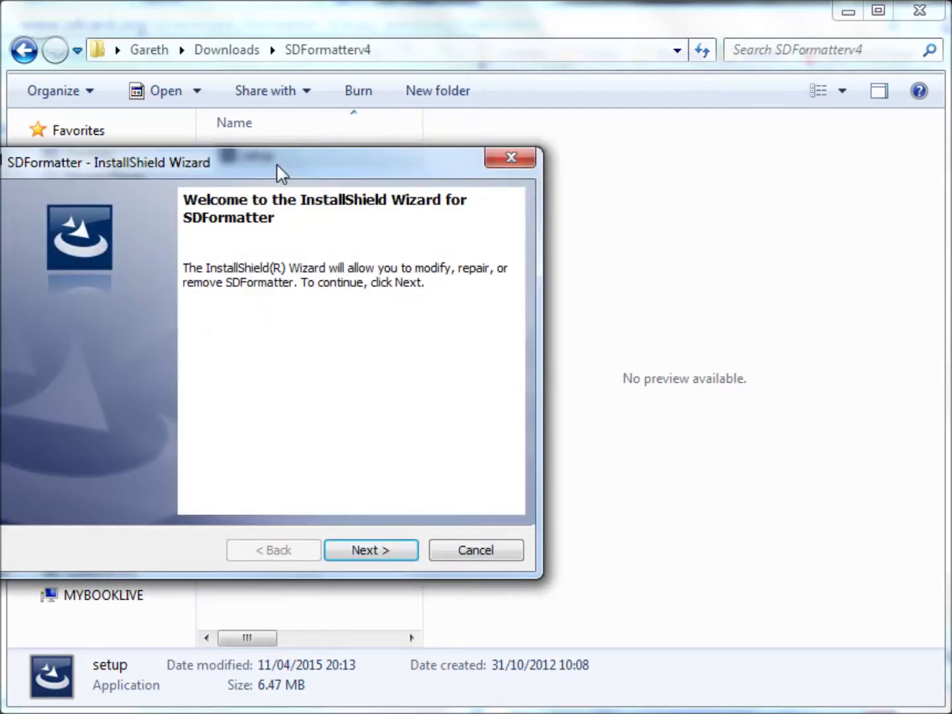
pyautogui.moveTo(276, 165); pyautogui.dragTo(401, 156)
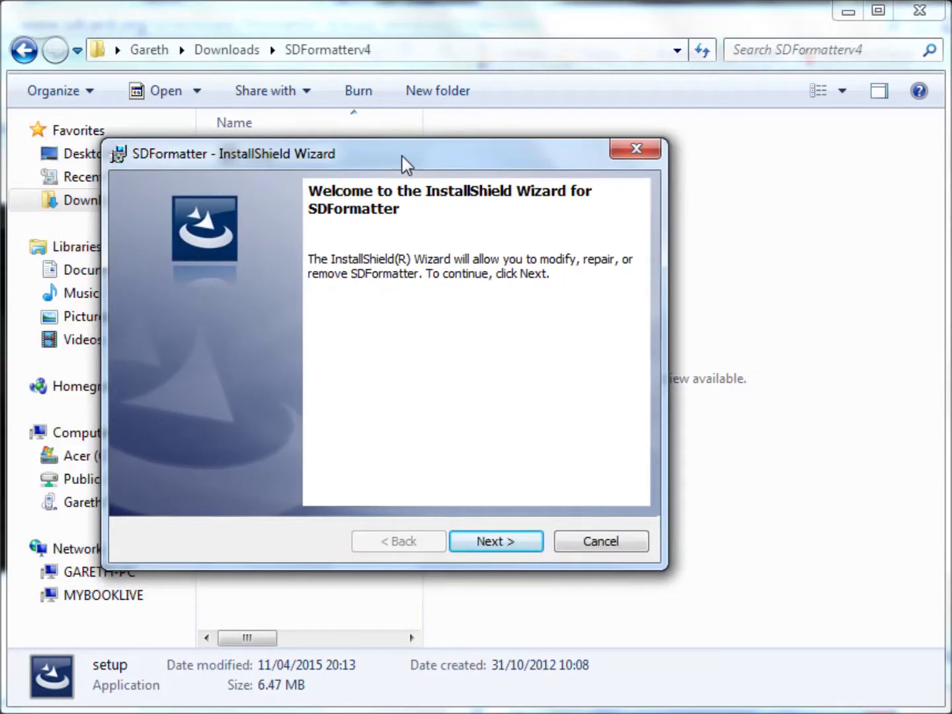
pyautogui.click(506, 539)
pyautogui.click(509, 541)
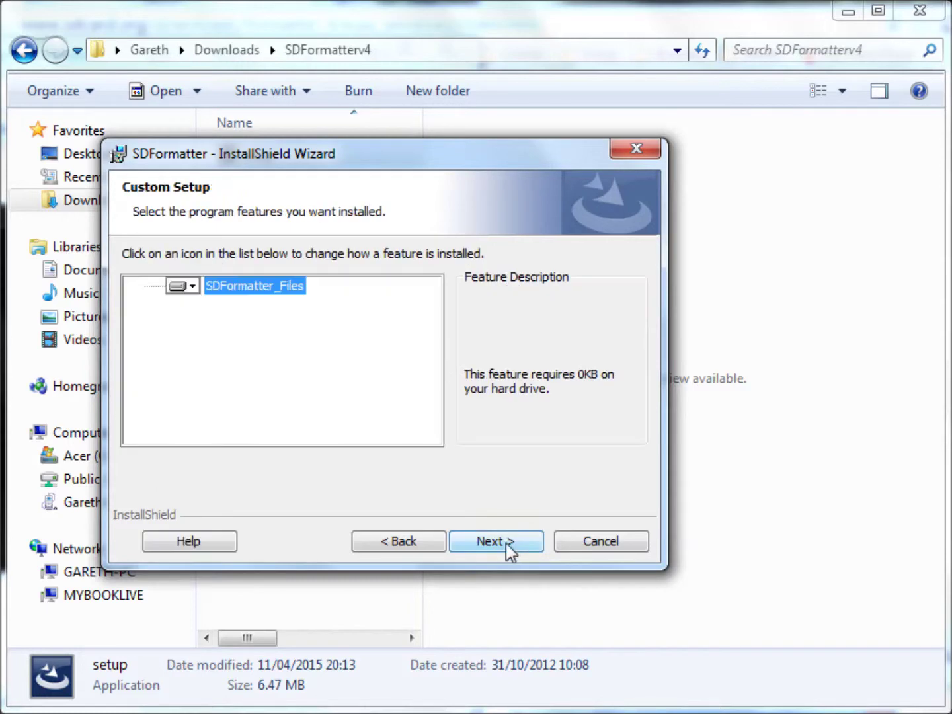
pyautogui.click(505, 544)
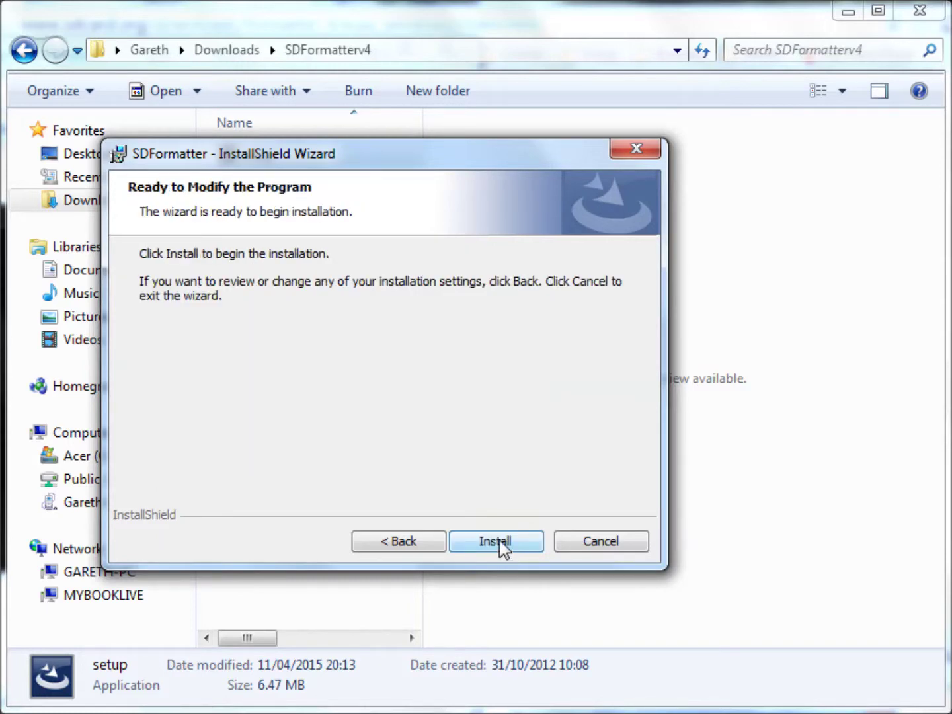
pyautogui.click(500, 541)
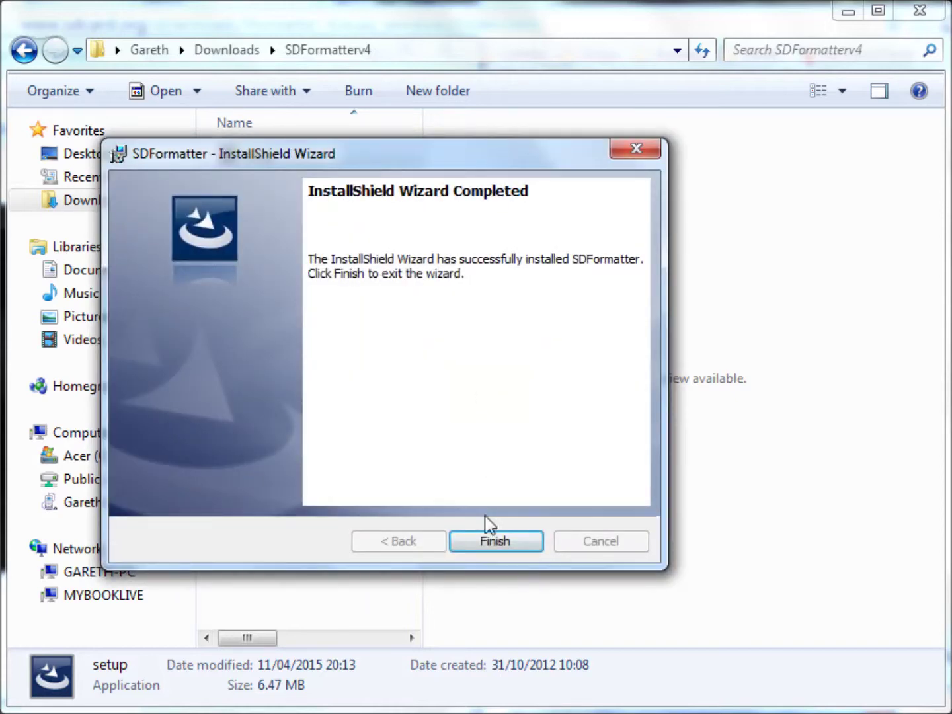
pyautogui.click(492, 542)
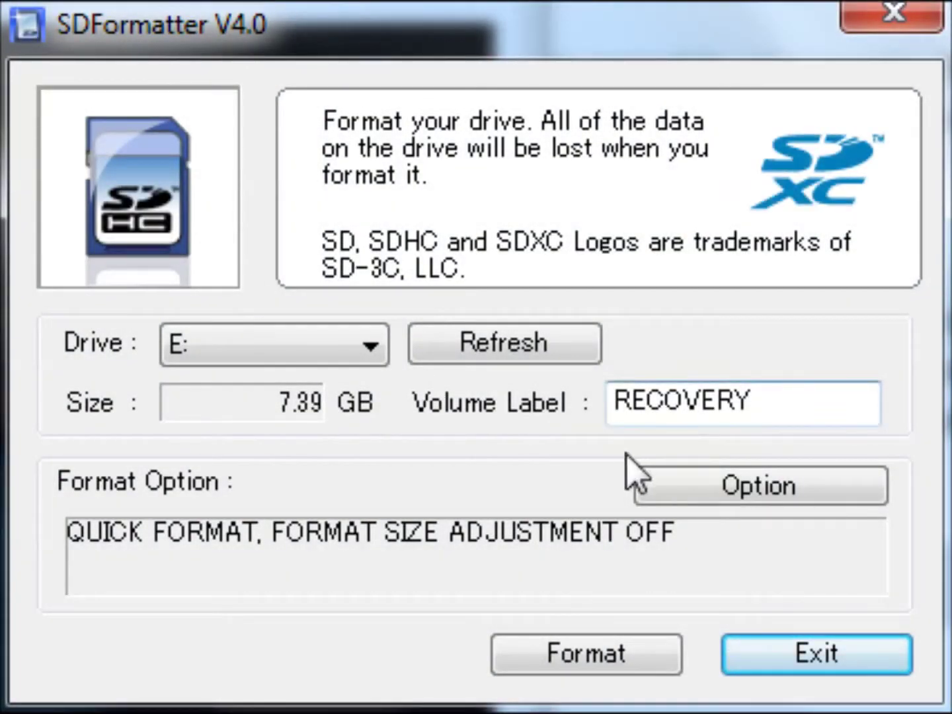
# Step: Replace the RECOVERY volume label with LOTTYDOTTY
pyautogui.moveTo(789, 401); pyautogui.dragTo(588, 404)
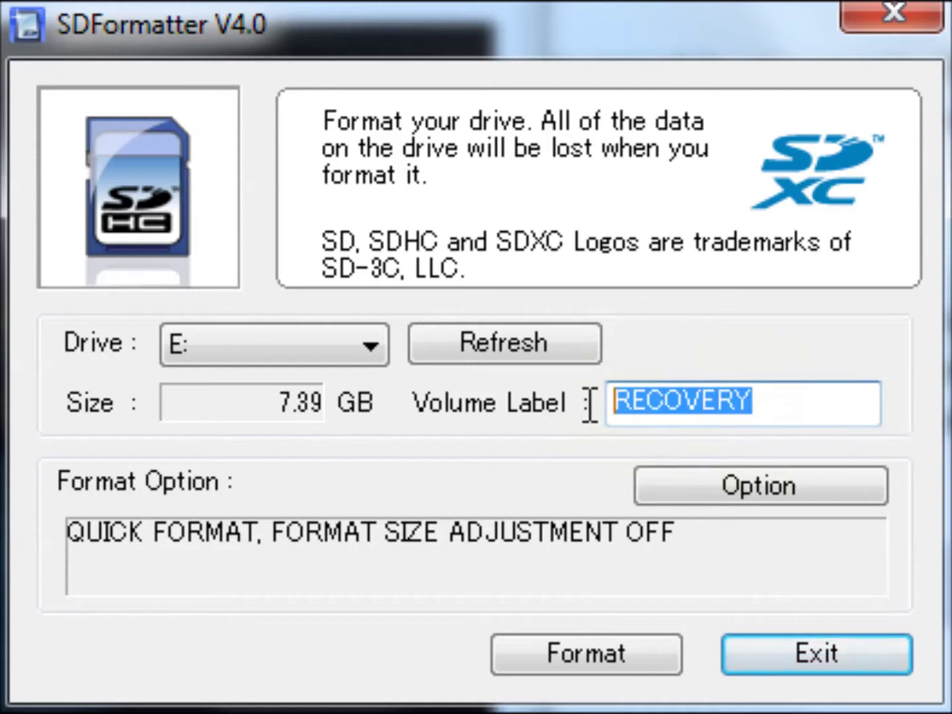
pyautogui.press('Delete')
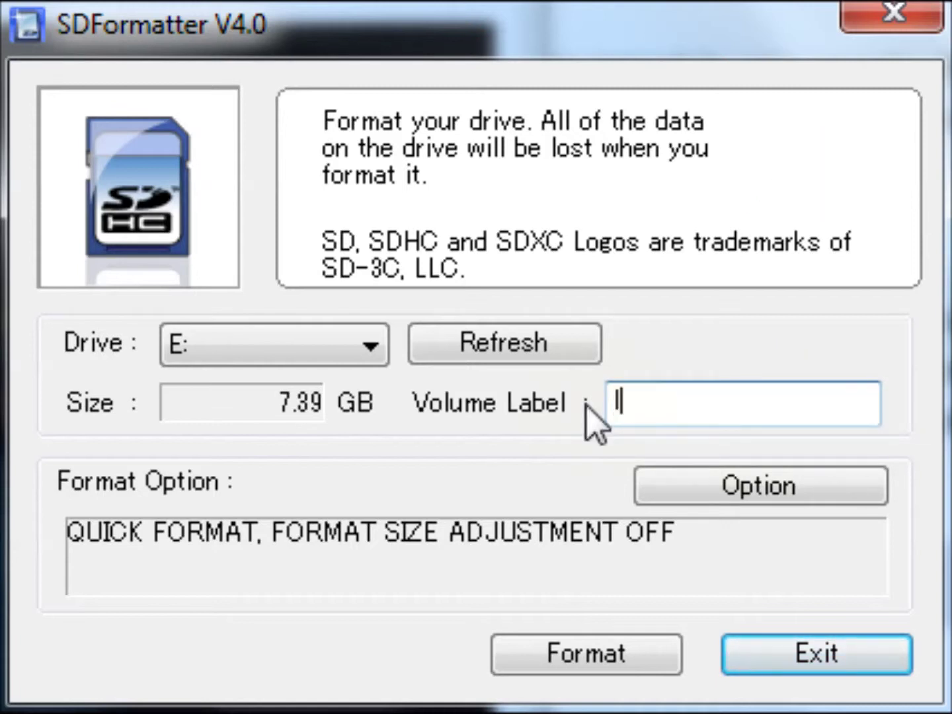
pyautogui.write('IO')
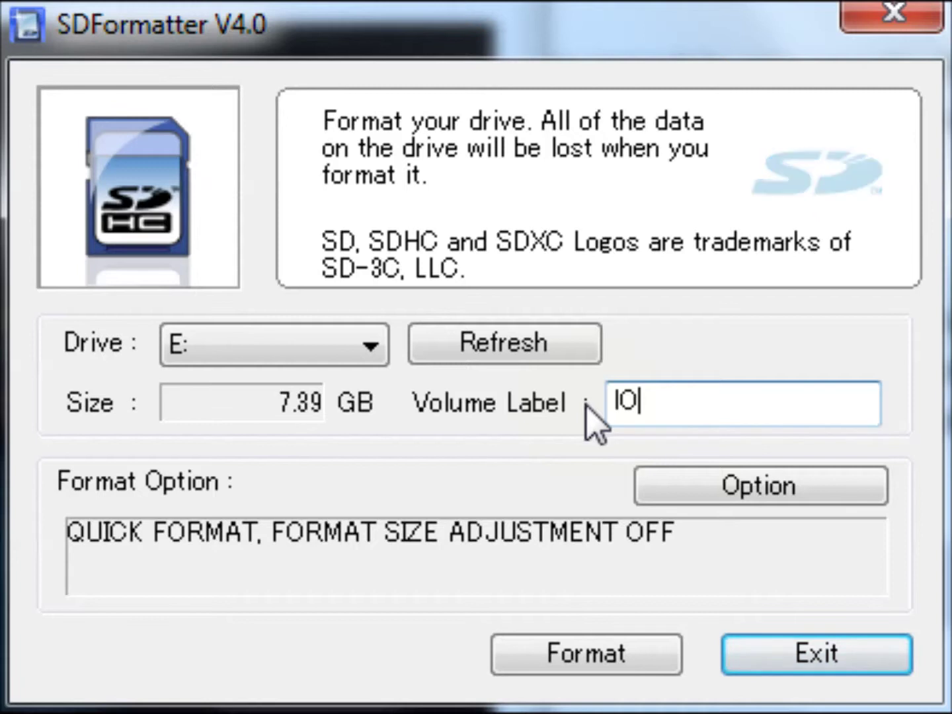
pyautogui.press('BackSpace')
pyautogui.press('BackSpace')
pyautogui.write('LOT')
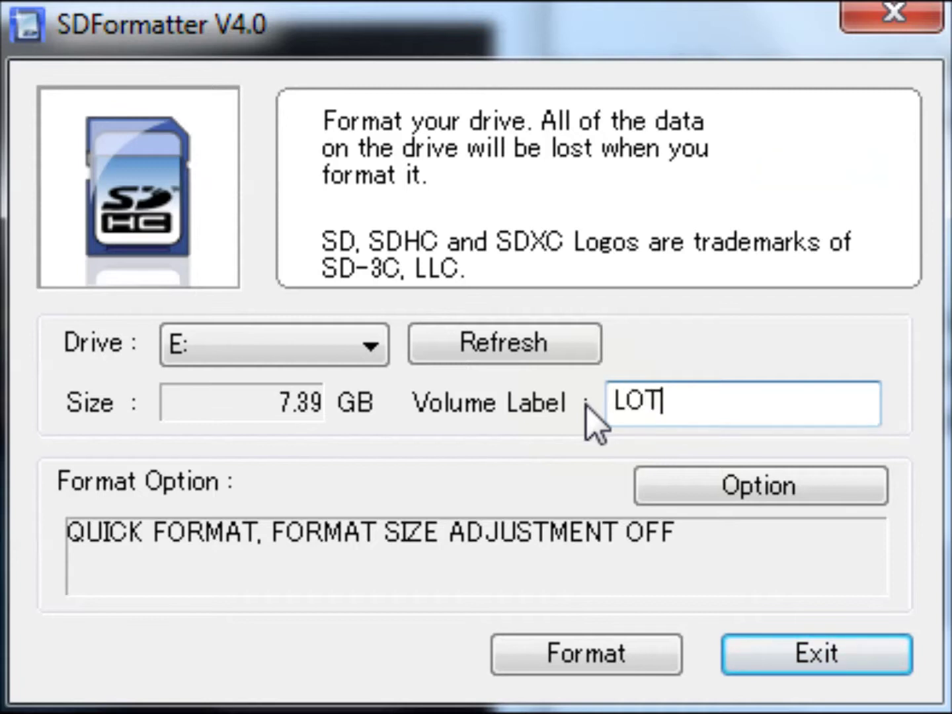
pyautogui.write('TYDOTTY')
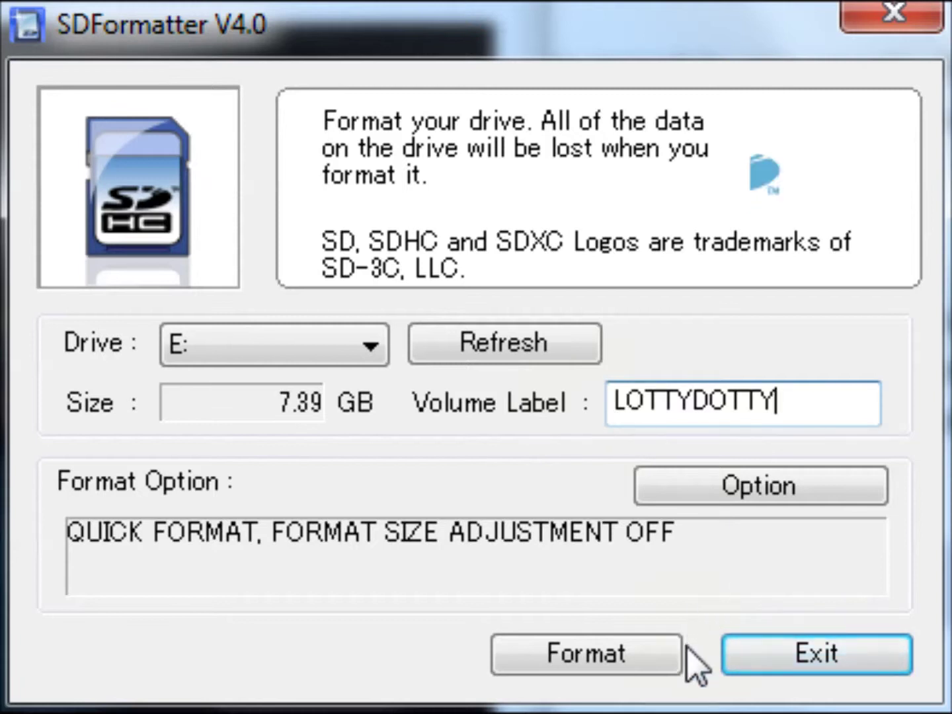
# Step: Quick-format drive E: as LOTTYDOTTY, confirming the warnings, then close SDFormatter
pyautogui.click(606, 648)
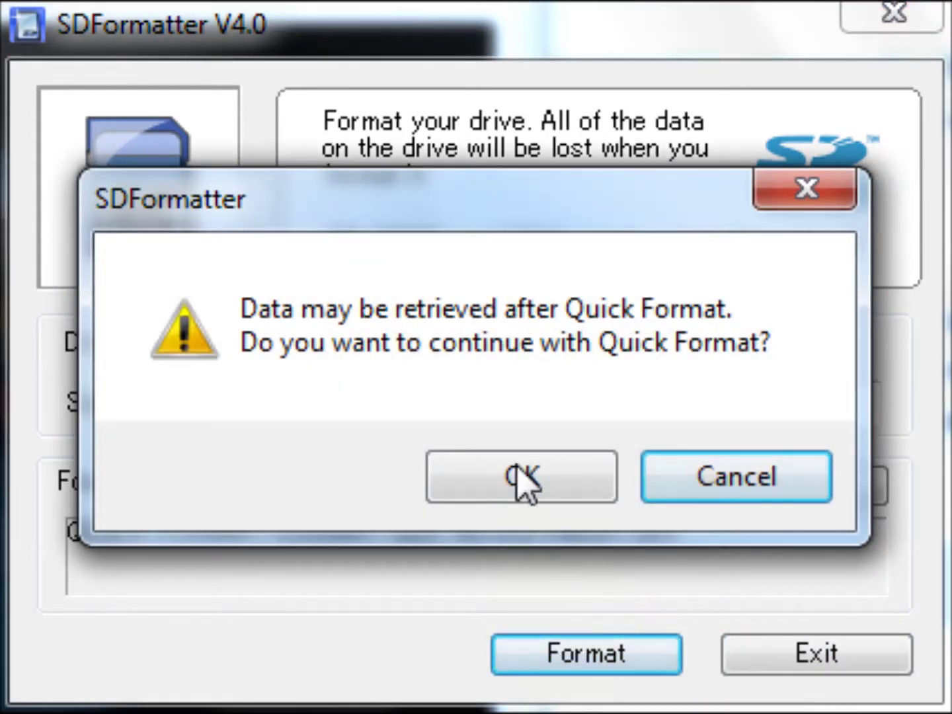
pyautogui.click(518, 480)
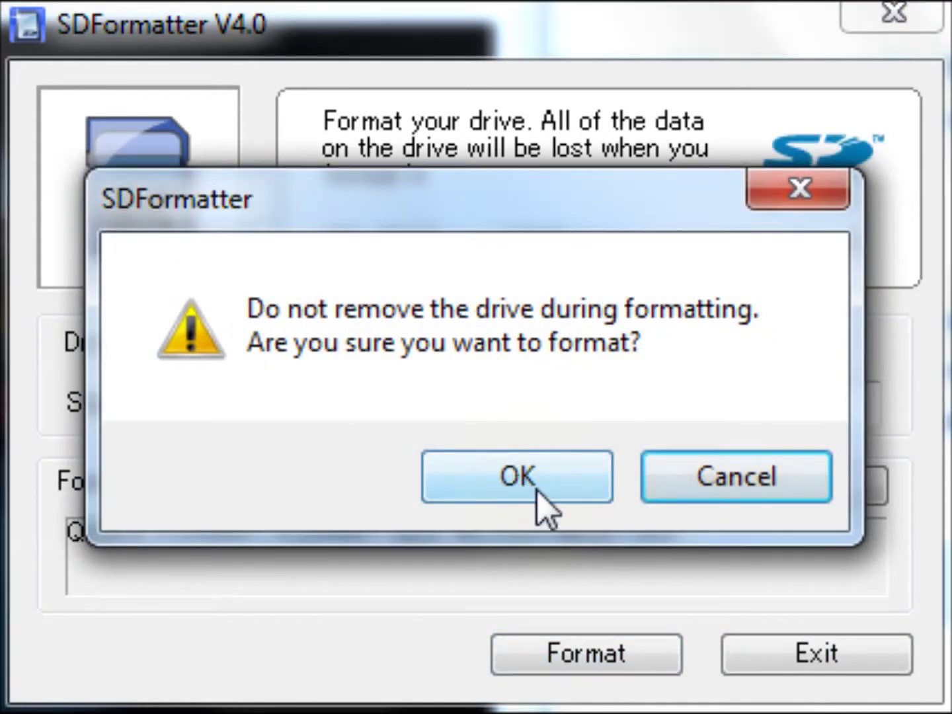
pyautogui.click(535, 489)
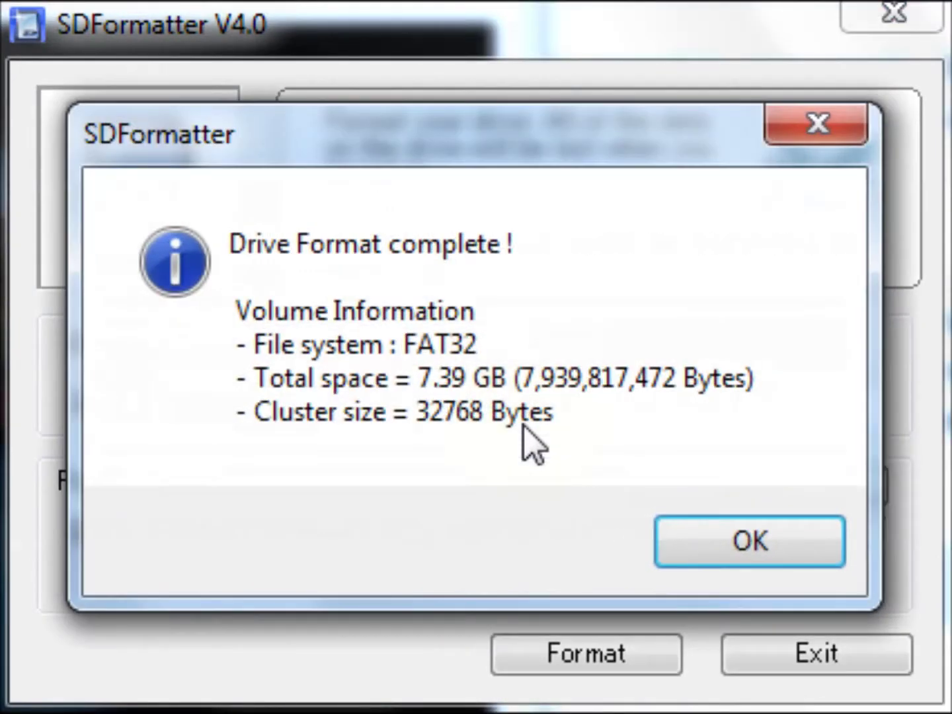
pyautogui.click(733, 538)
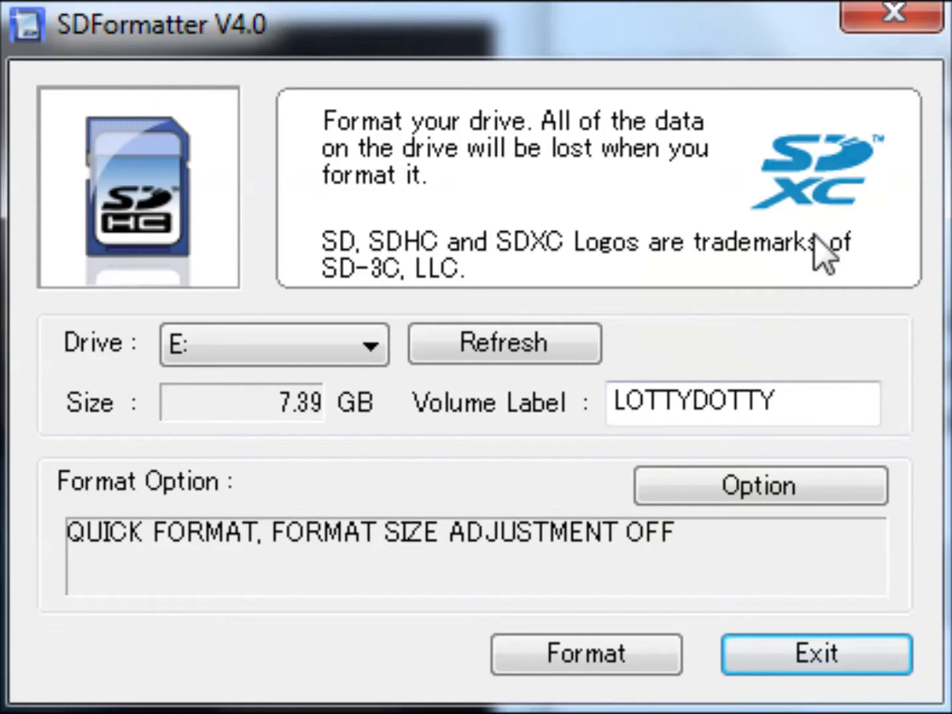
pyautogui.click(886, 26)
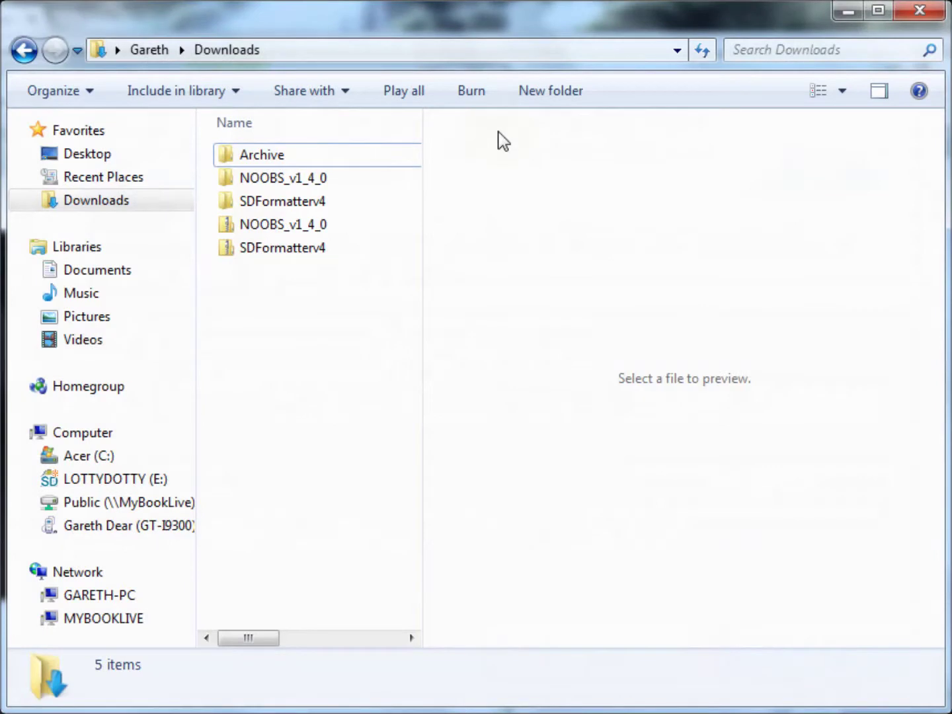
# Step: Open the NOOBS_v1_4_0 folder in Downloads
pyautogui.click(94, 206)
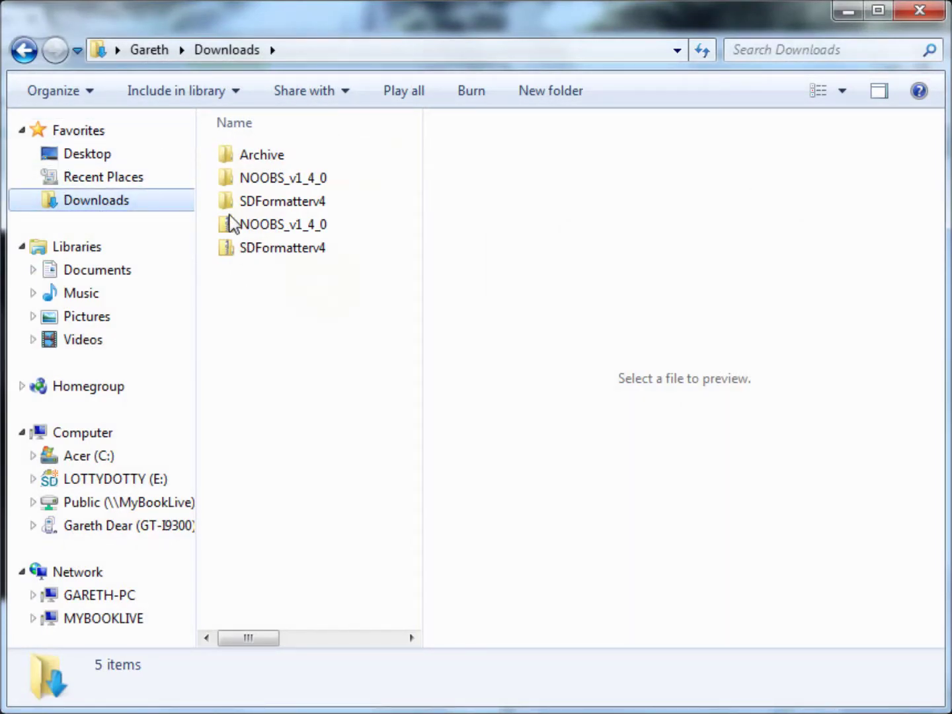
pyautogui.click(283, 184)
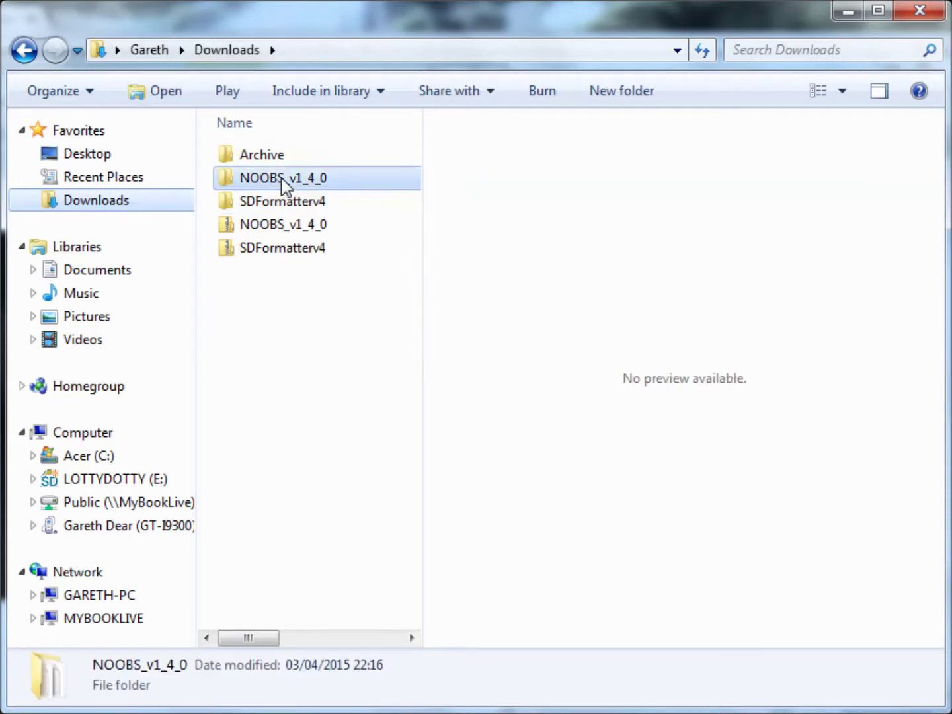
pyautogui.doubleClick(283, 184)
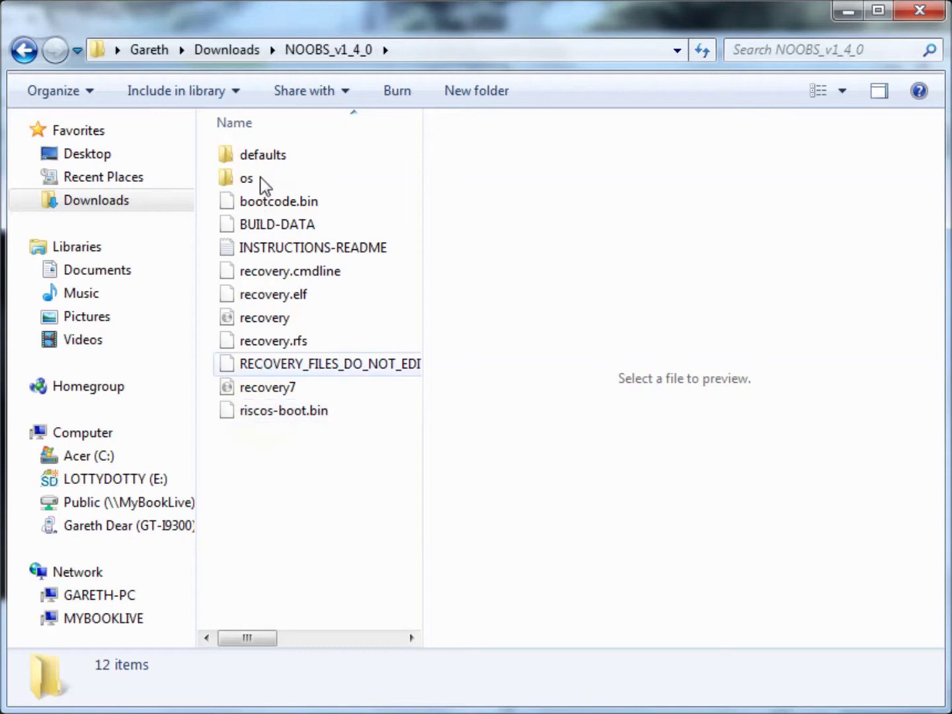
# Step: Copy all 12 NOOBS items, defaults through riscos-boot.bin, onto LOTTYDOTTY (E:) and view the drive
pyautogui.click(264, 159)
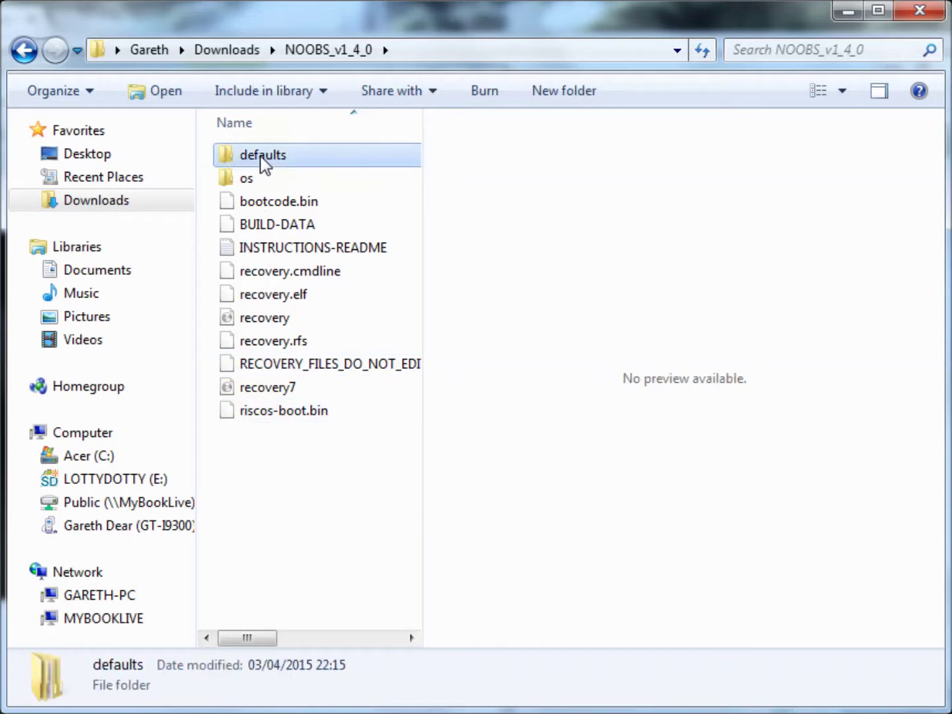
pyautogui.keyDown('shift'); pyautogui.click(277, 411); pyautogui.keyUp('shift')
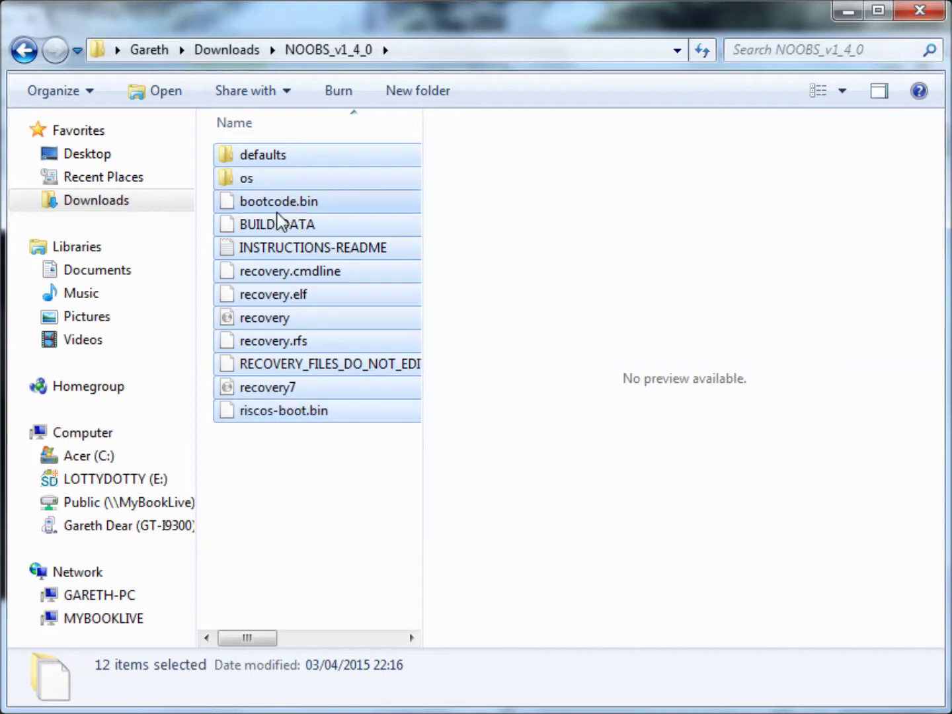
pyautogui.moveTo(278, 219); pyautogui.dragTo(122, 477)
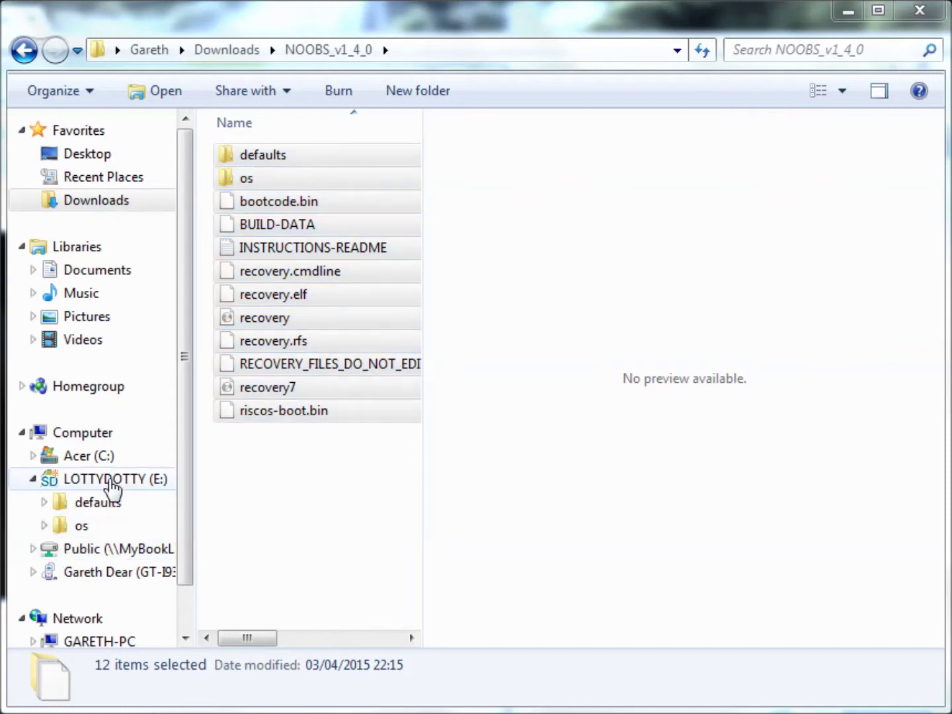
pyautogui.click(111, 481)
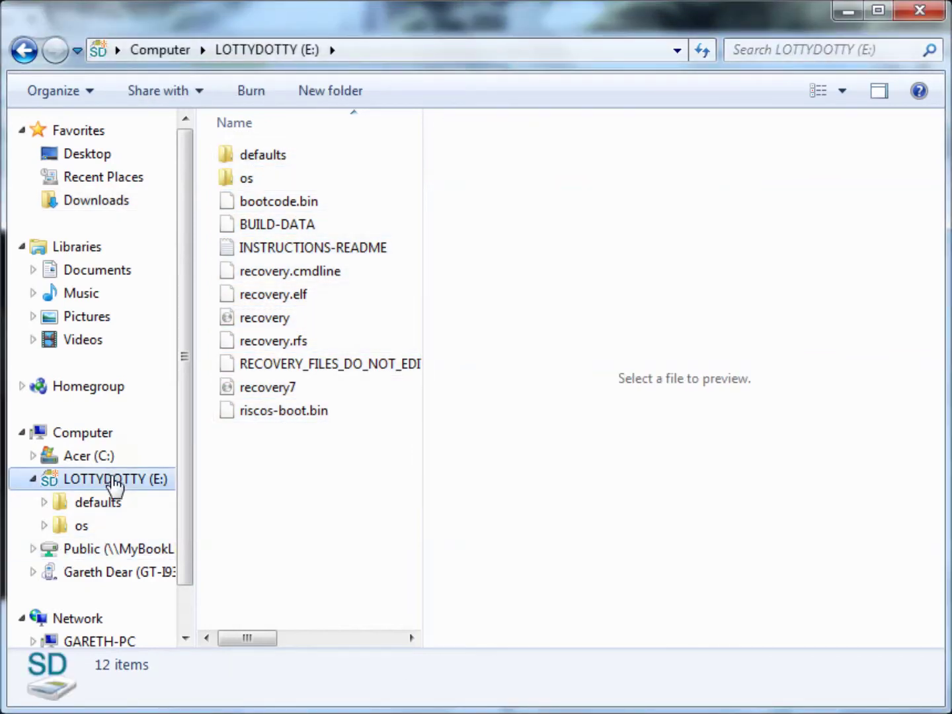